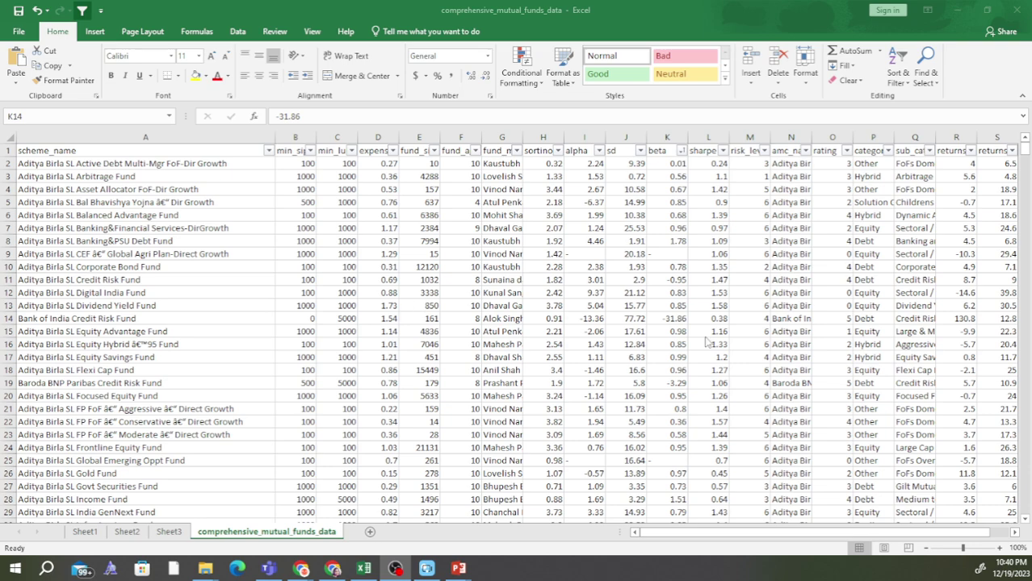
# Step: Look through the mutual fund rows from start to end, and return to the scheme_name heading
pyautogui.scroll(-7, 727, 339)
pyautogui.scroll(-7, 726, 339)
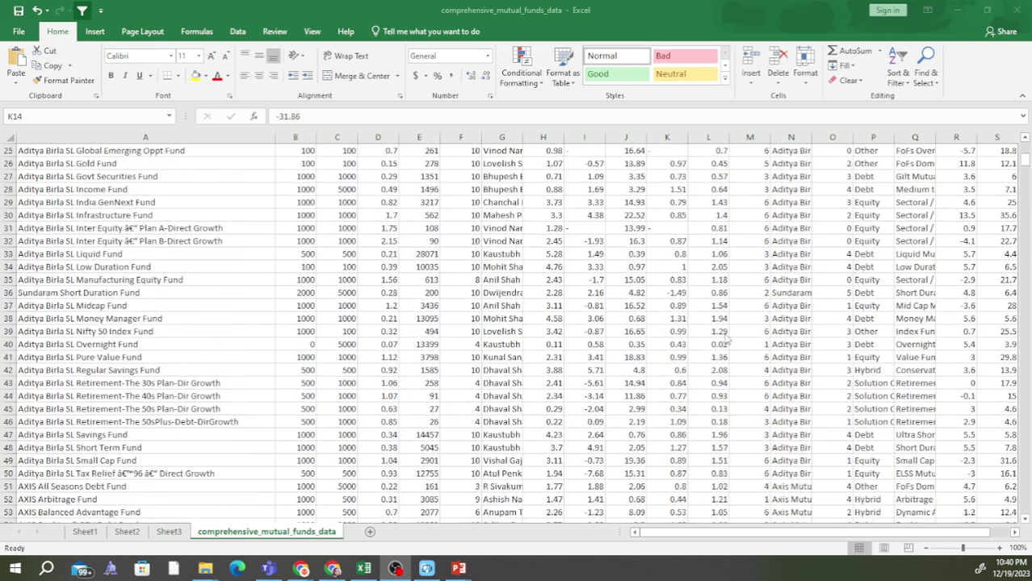
pyautogui.click(1024, 168)
pyautogui.moveTo(1024, 174); pyautogui.dragTo(1023, 476)
pyautogui.scroll(20, 690, 329)
pyautogui.scroll(17, 690, 329)
pyautogui.moveTo(1025, 408); pyautogui.dragTo(1025, 406)
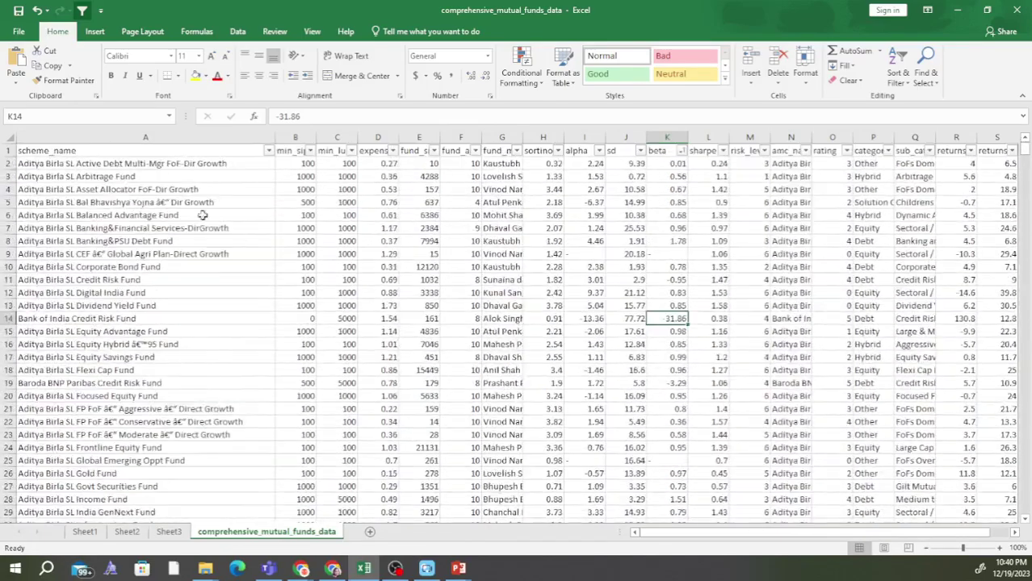
pyautogui.click(96, 150)
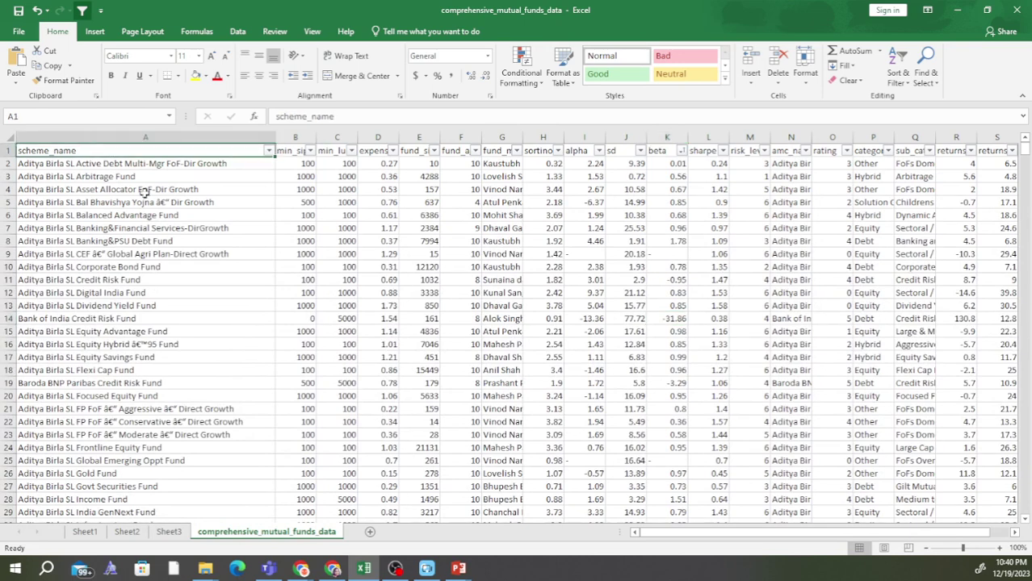
# Step: Examine the minimum SIP, minimum lump-sum and expense_ratio values of the first funds
pyautogui.click(293, 165)
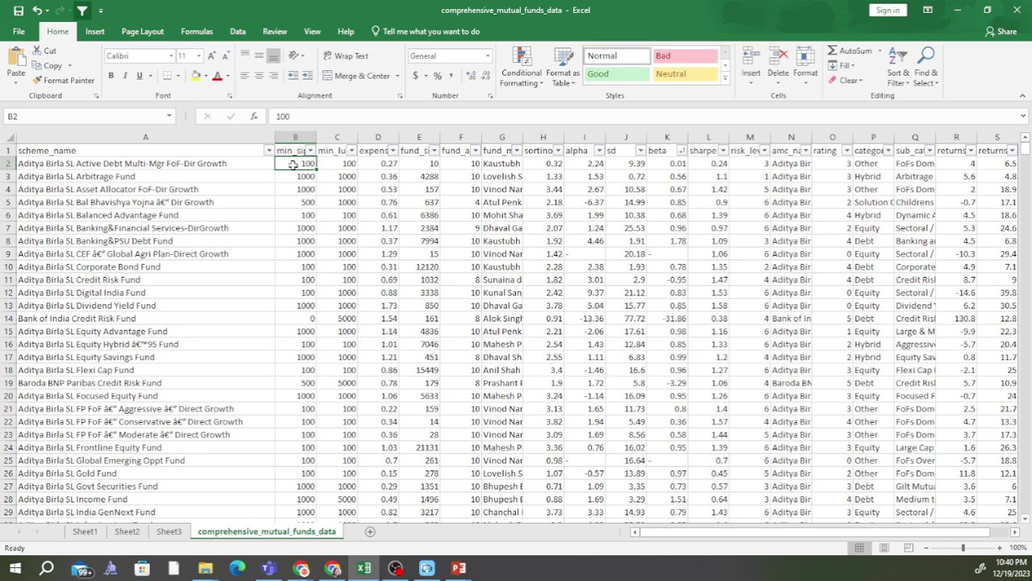
pyautogui.click(298, 190)
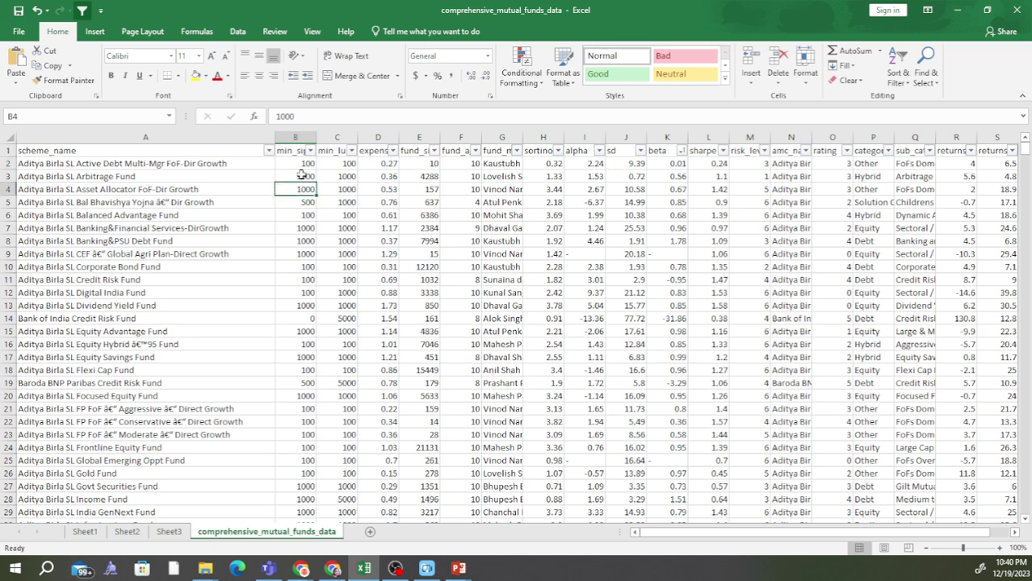
pyautogui.click(301, 164)
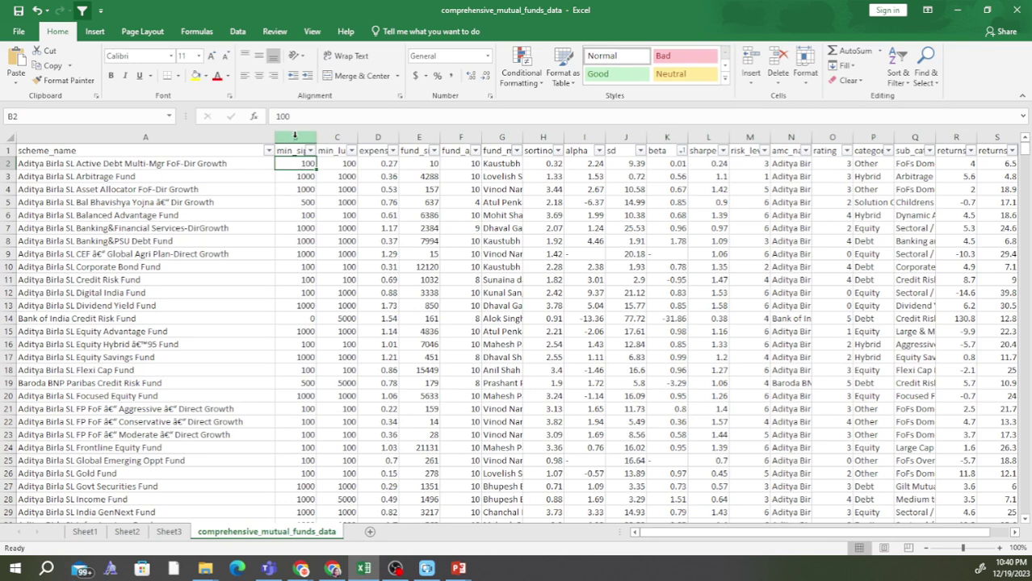
pyautogui.click(295, 136)
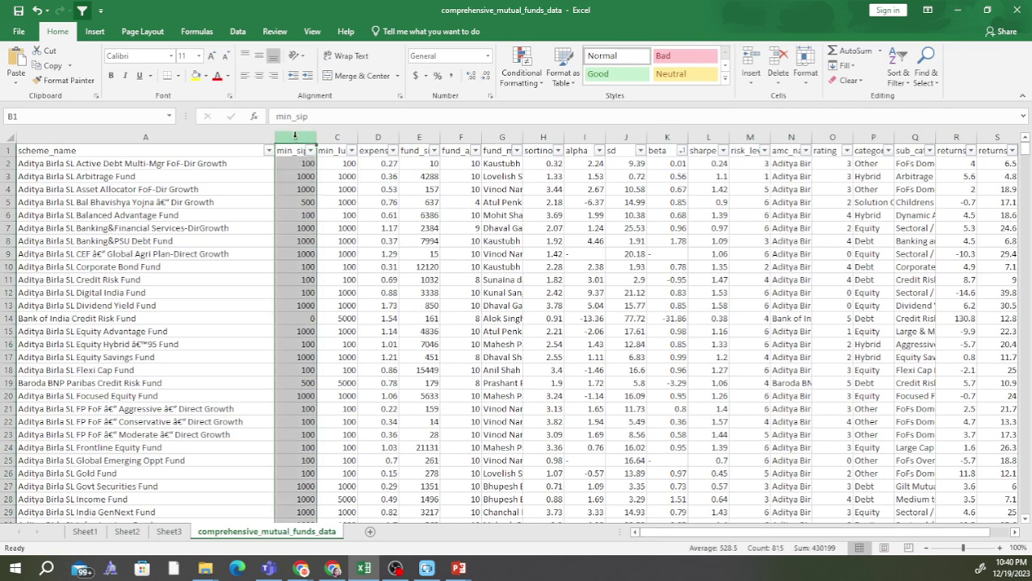
pyautogui.click(304, 177)
pyautogui.click(302, 216)
pyautogui.click(304, 228)
pyautogui.click(304, 242)
pyautogui.click(304, 254)
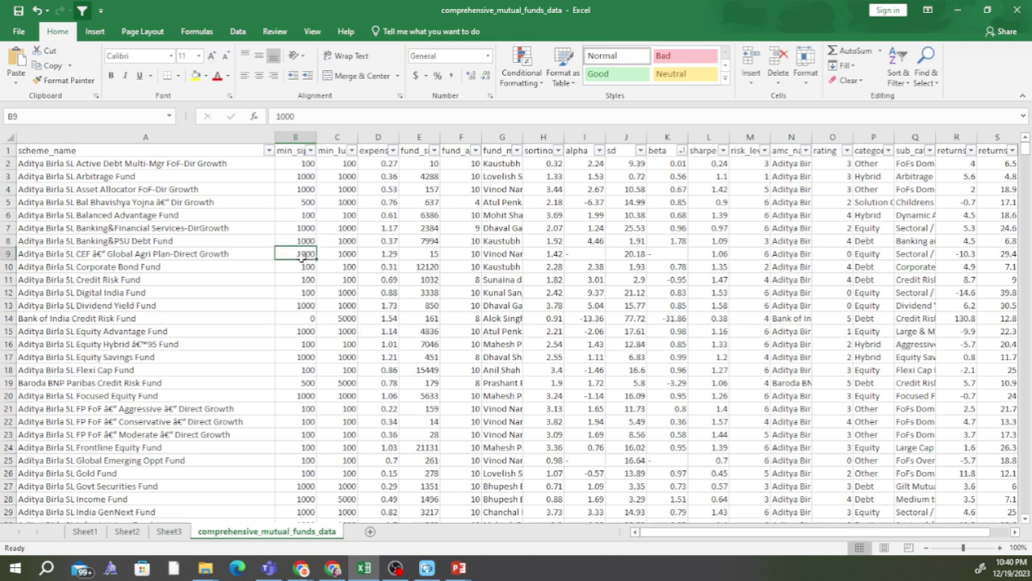
pyautogui.click(301, 267)
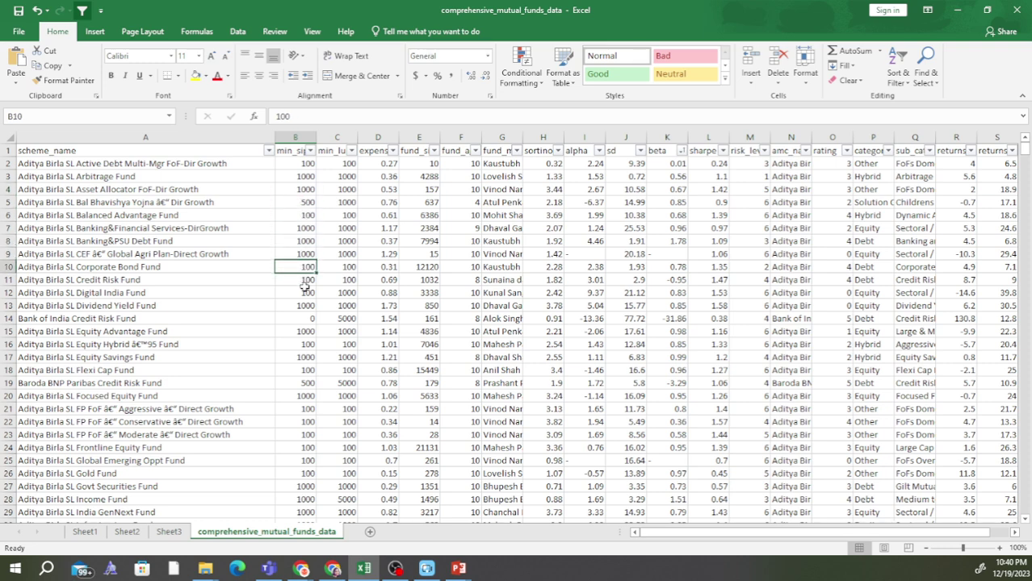
pyautogui.click(331, 214)
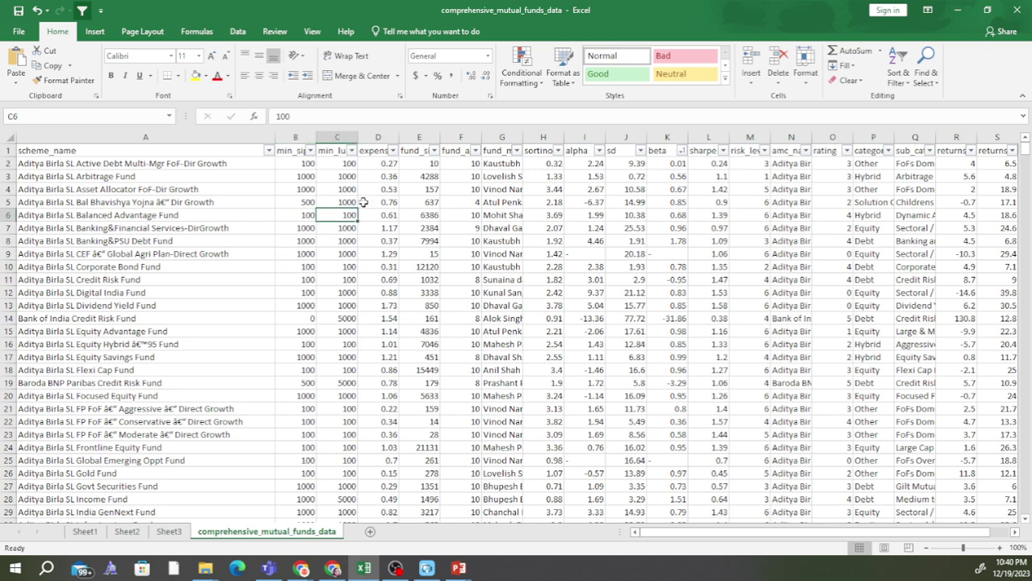
pyautogui.click(381, 133)
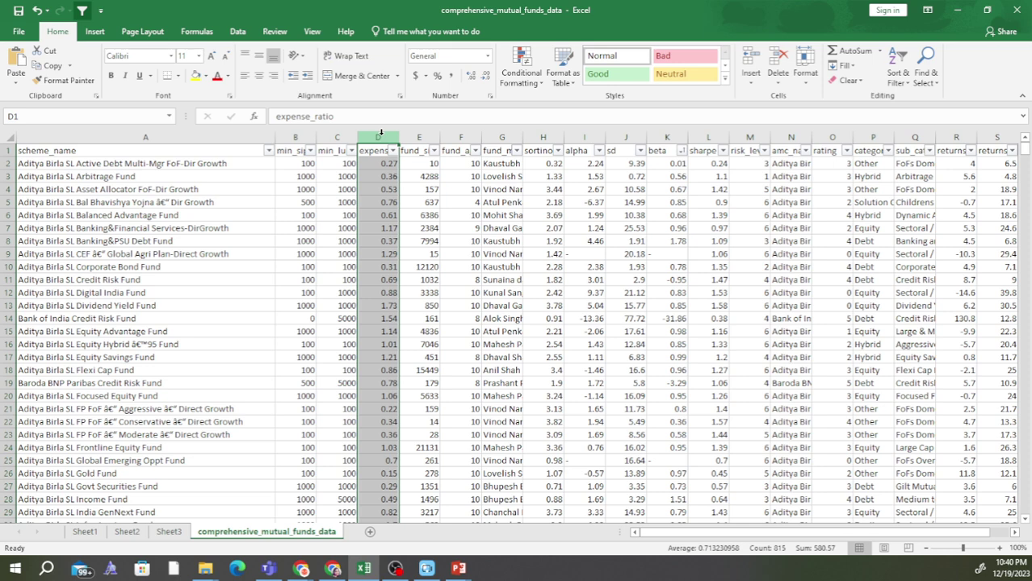
pyautogui.click(383, 318)
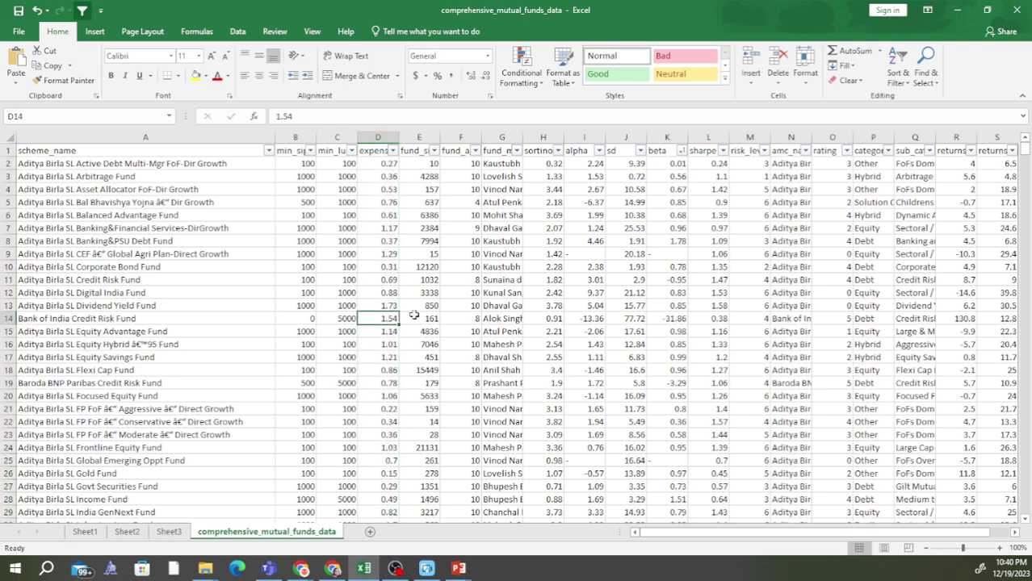
# Step: Widen the fund size and fund_manager columns so the manager names fit, and look over the names
pyautogui.moveTo(437, 135); pyautogui.dragTo(459, 135)
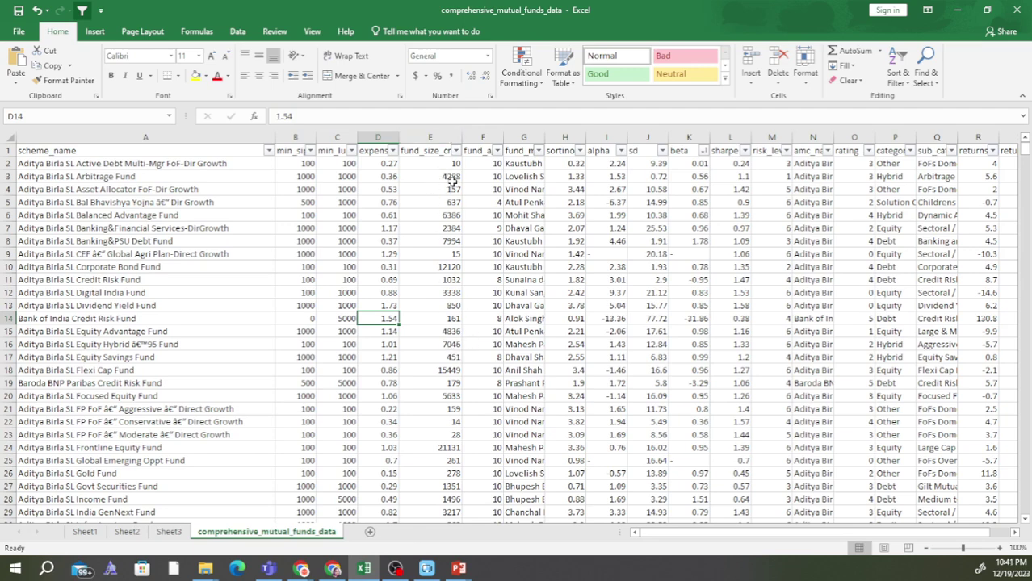
pyautogui.moveTo(460, 136); pyautogui.dragTo(567, 136)
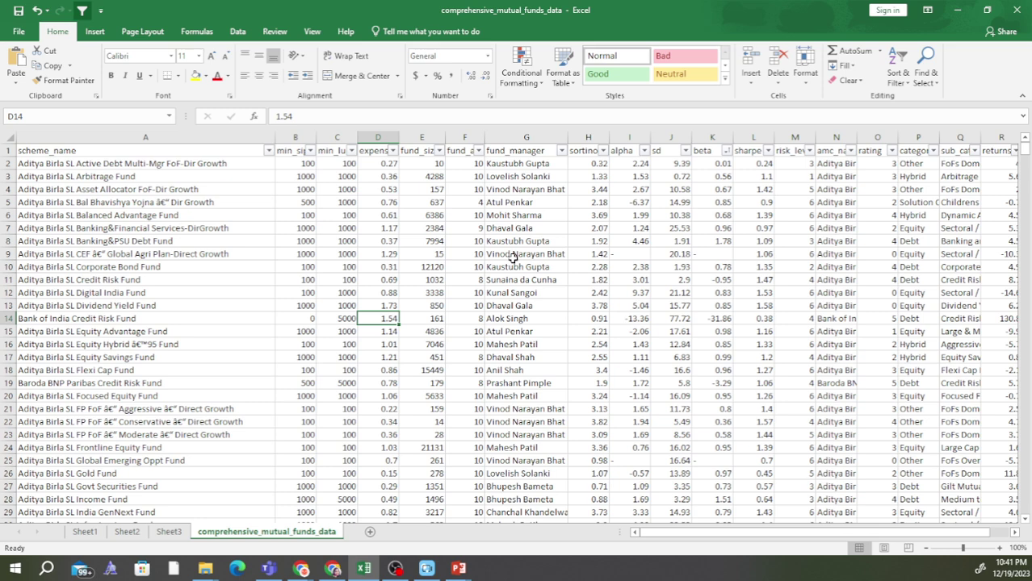
pyautogui.click(518, 189)
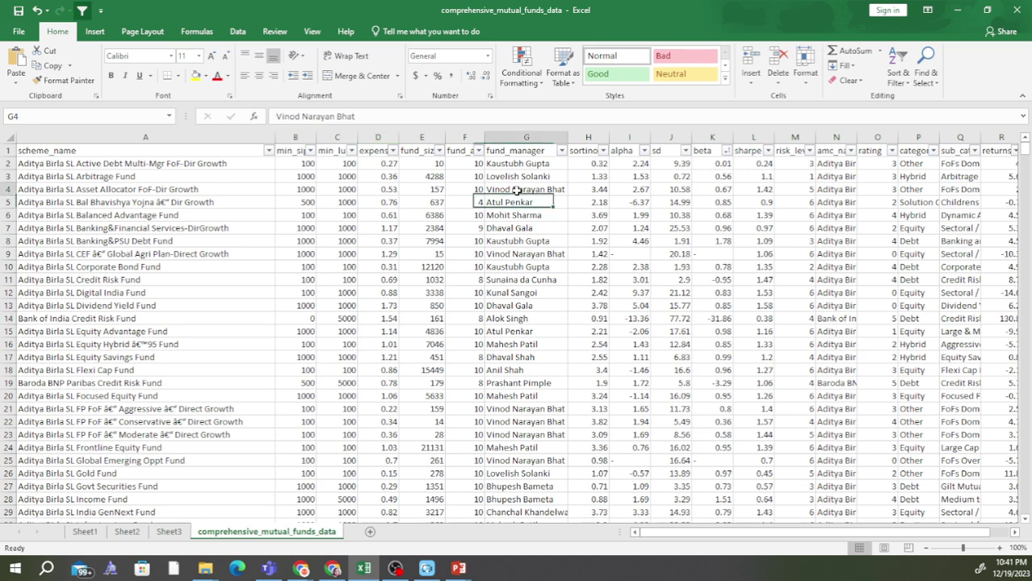
pyautogui.click(522, 164)
pyautogui.moveTo(521, 164); pyautogui.dragTo(549, 421)
pyautogui.click(528, 344)
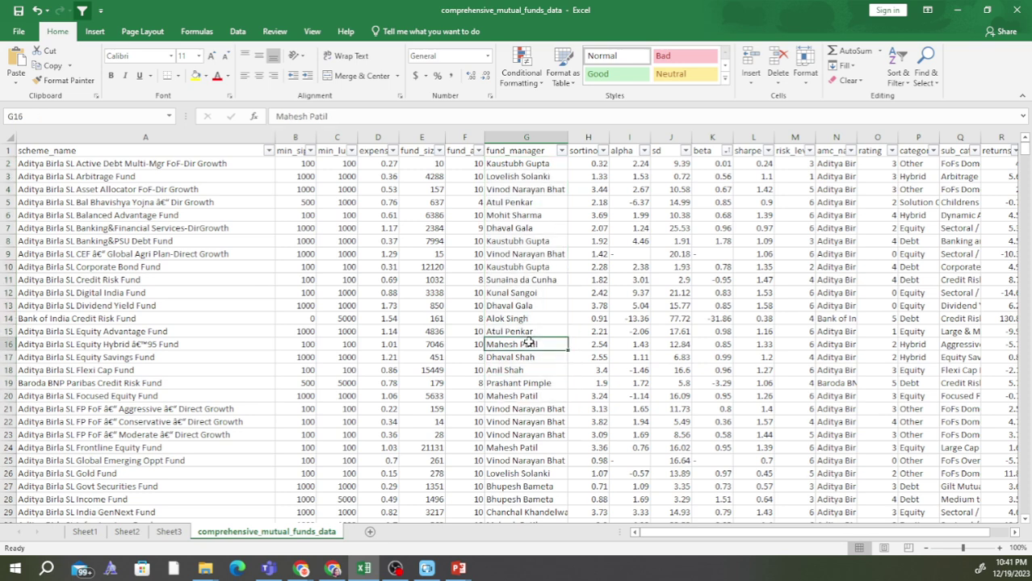
# Step: Widen the sortino column until its heading is fully readable, and check its first values
pyautogui.moveTo(566, 136); pyautogui.dragTo(607, 135)
pyautogui.click(581, 176)
pyautogui.click(581, 200)
pyautogui.click(590, 178)
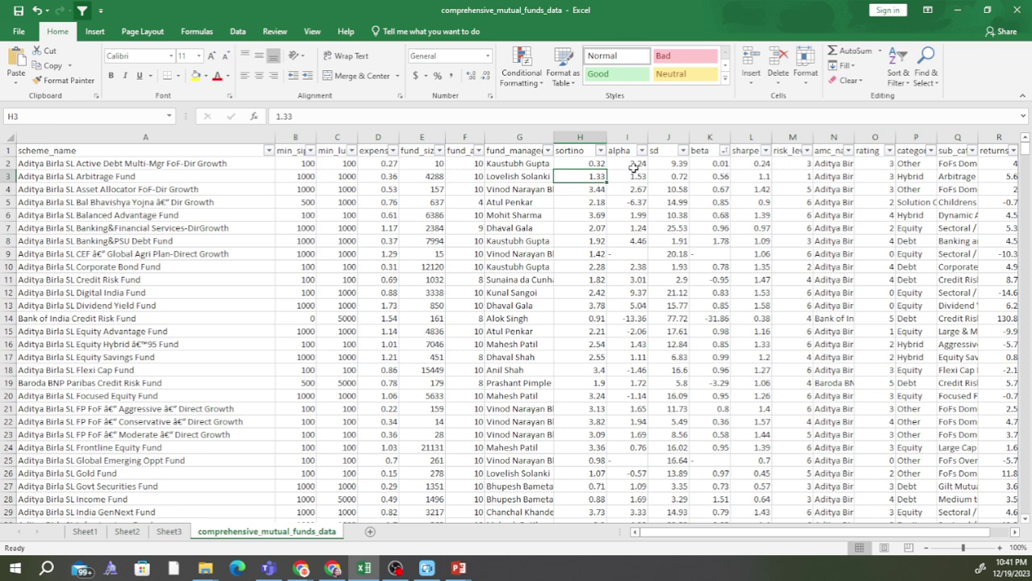
# Step: Compare the first fund's alpha, sd and beta, and examine further values in the alpha column
pyautogui.click(634, 165)
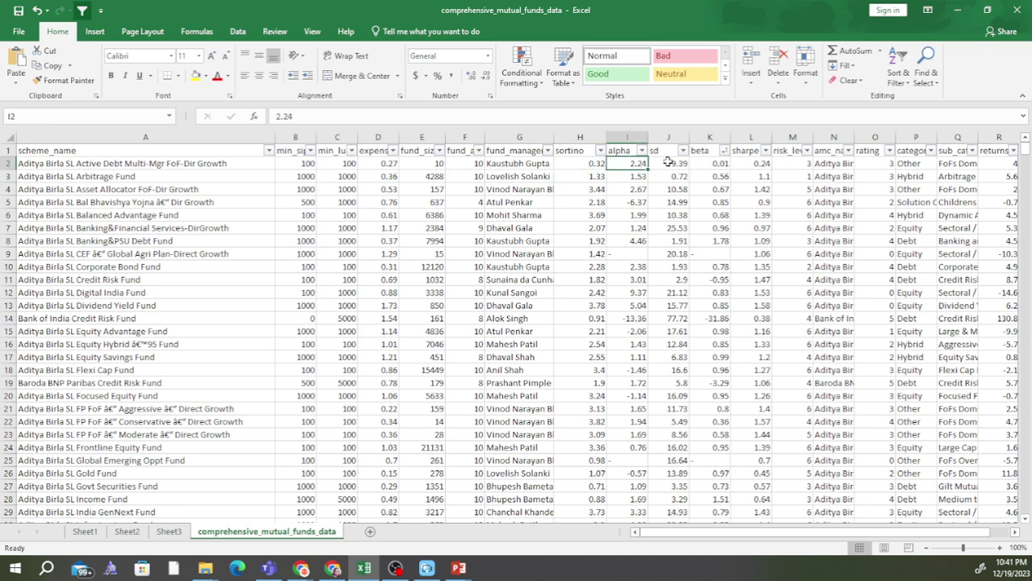
pyautogui.click(670, 163)
pyautogui.click(713, 163)
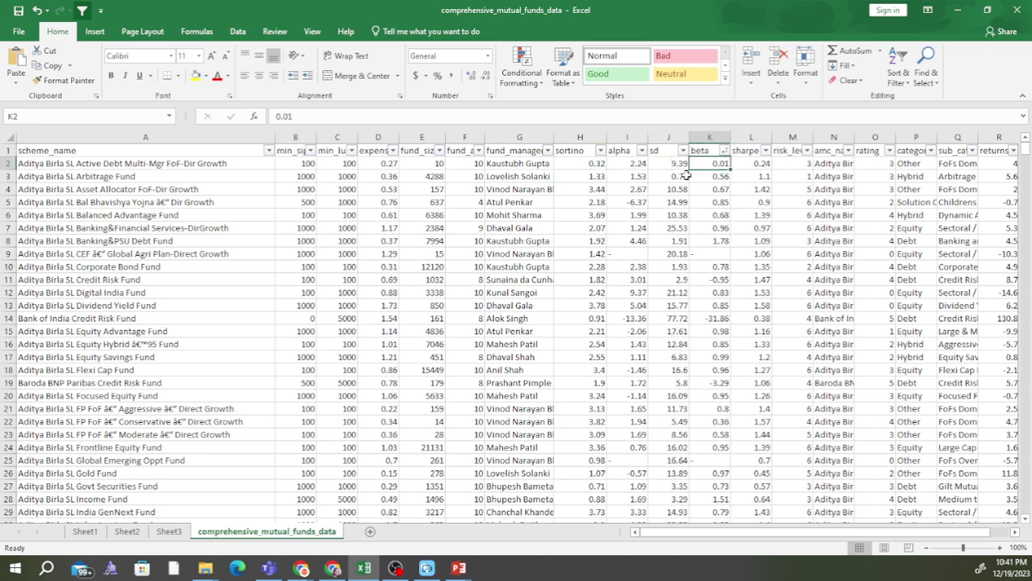
pyautogui.click(628, 164)
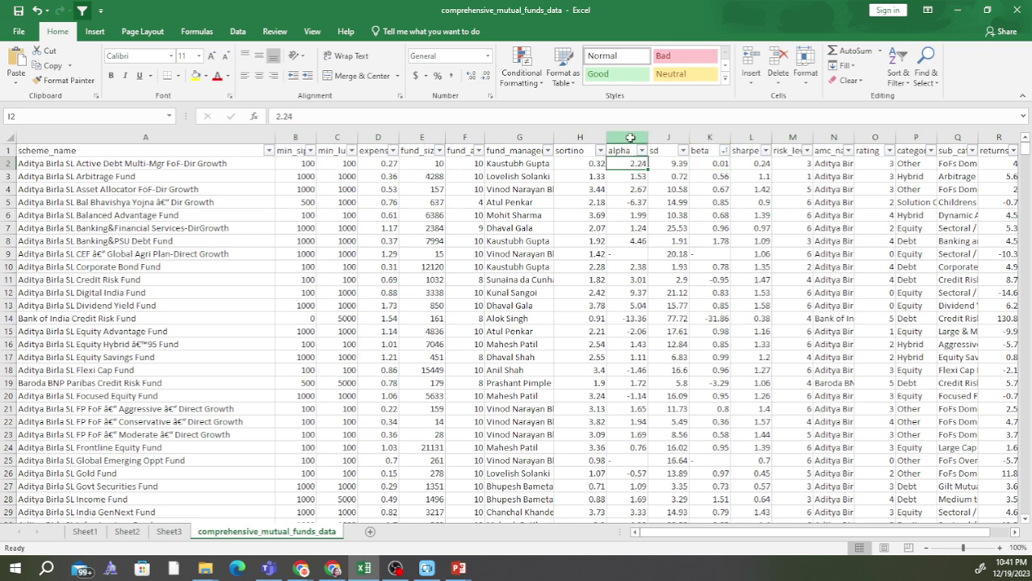
pyautogui.click(628, 138)
pyautogui.click(637, 240)
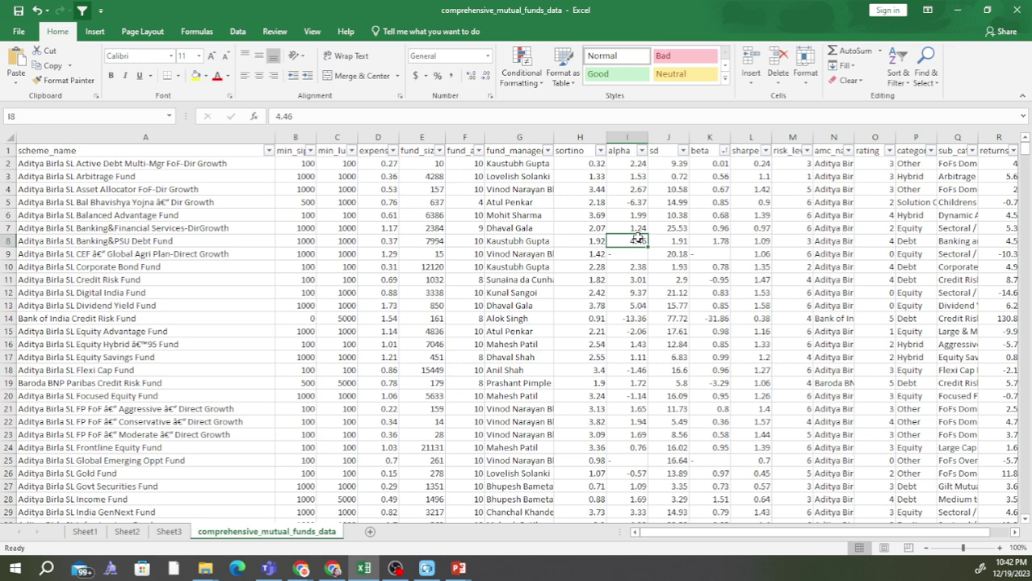
pyautogui.click(637, 192)
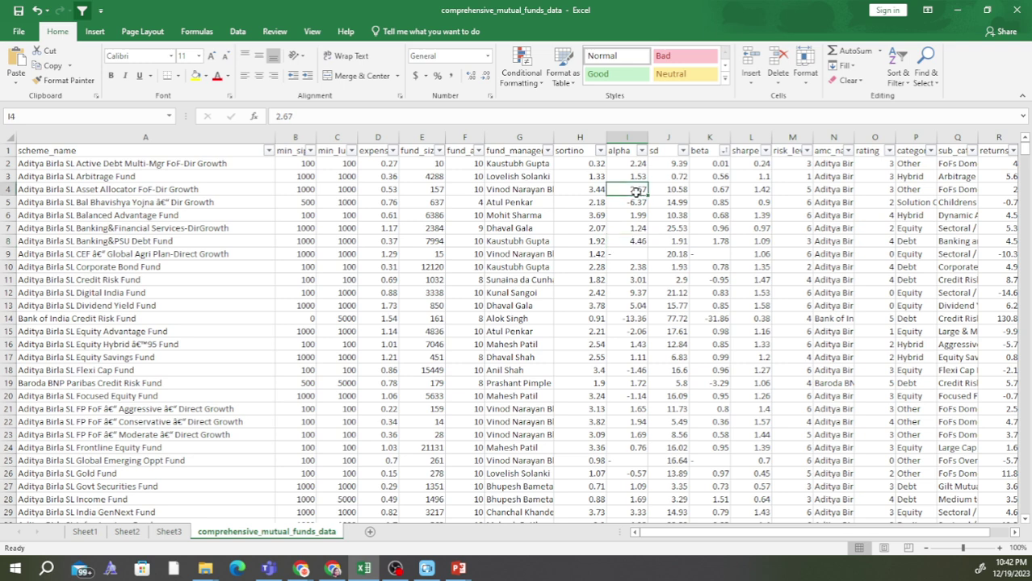
# Step: Examine individual beta values, including those of the two credit risk funds in rows 11 and 14
pyautogui.click(717, 192)
pyautogui.click(716, 241)
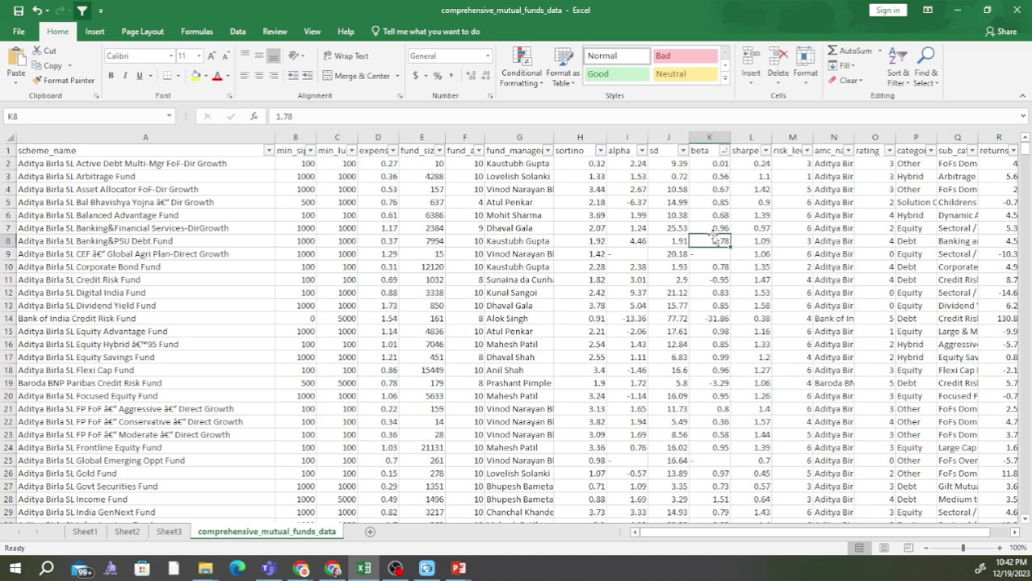
pyautogui.click(718, 201)
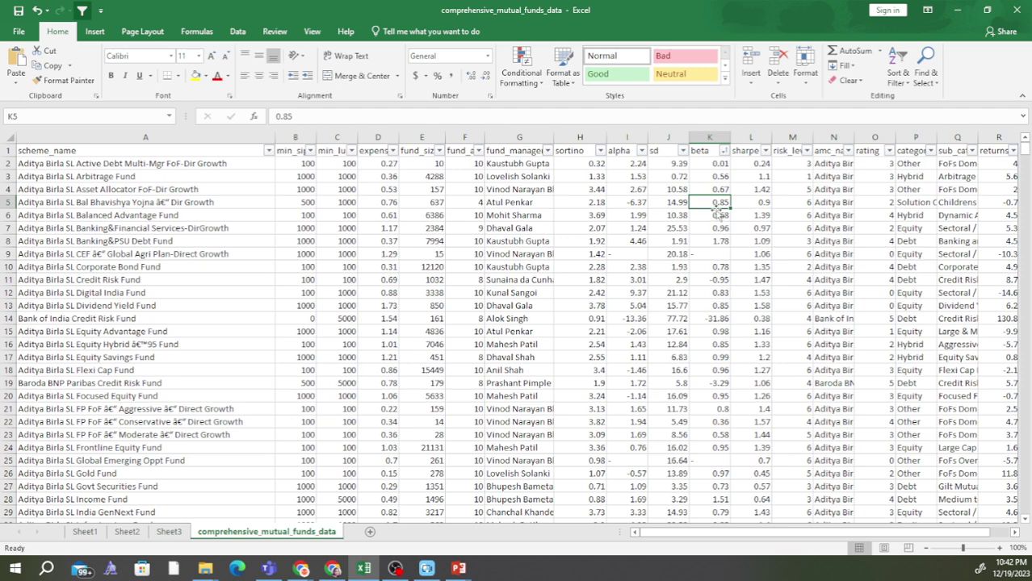
pyautogui.click(715, 176)
pyautogui.click(715, 242)
pyautogui.click(716, 281)
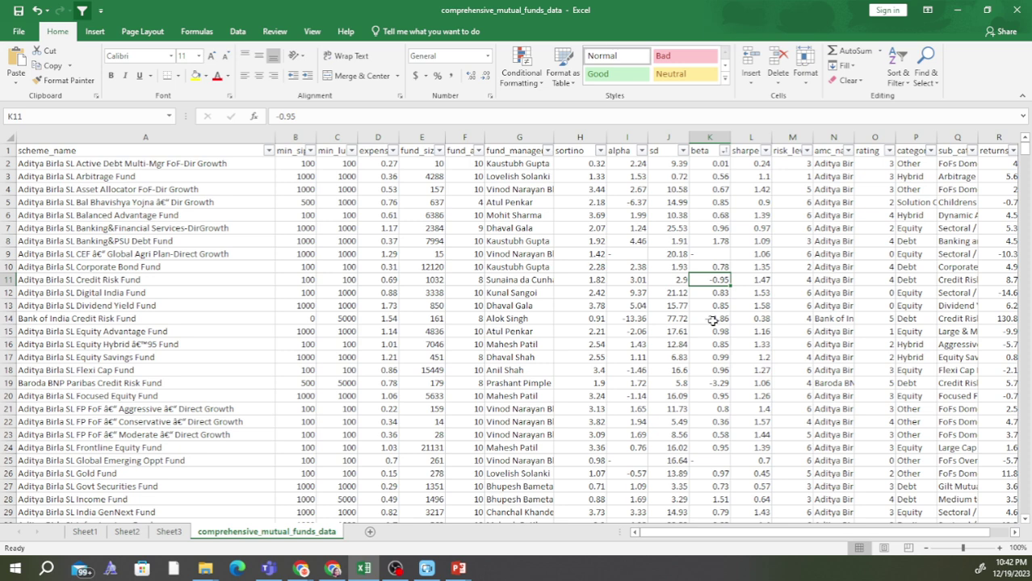
pyautogui.click(712, 320)
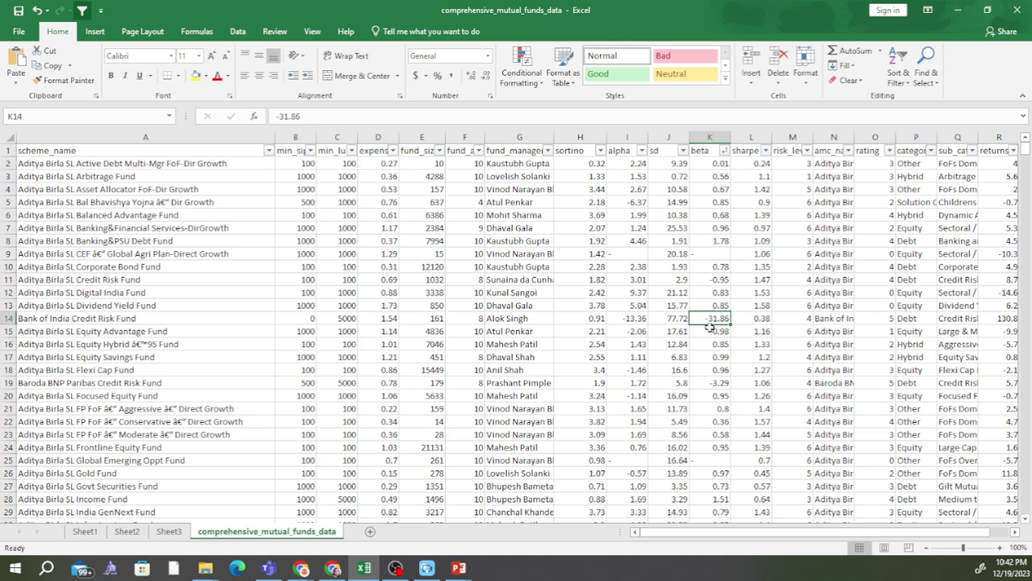
pyautogui.click(714, 330)
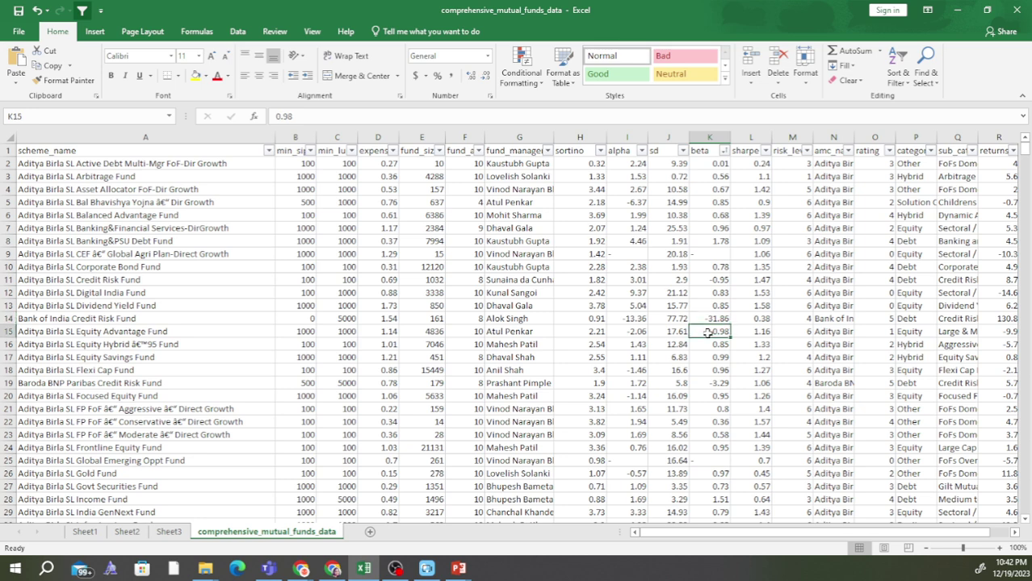
pyautogui.click(713, 319)
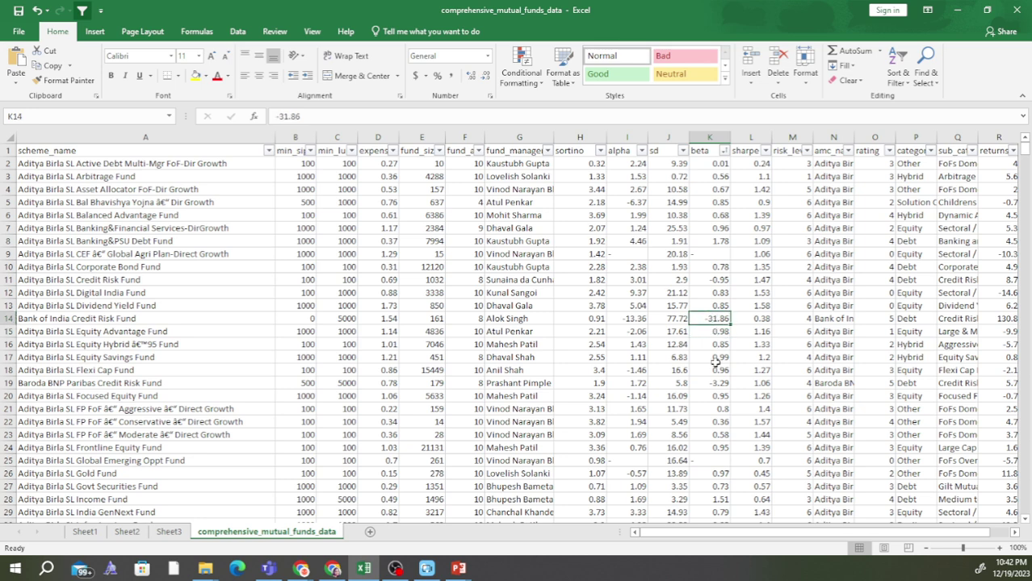
# Step: Check the sharpe ratio of Bank of India Credit Risk Fund and review the risk_level column
pyautogui.click(758, 320)
pyautogui.click(784, 317)
pyautogui.click(779, 151)
pyautogui.click(815, 138)
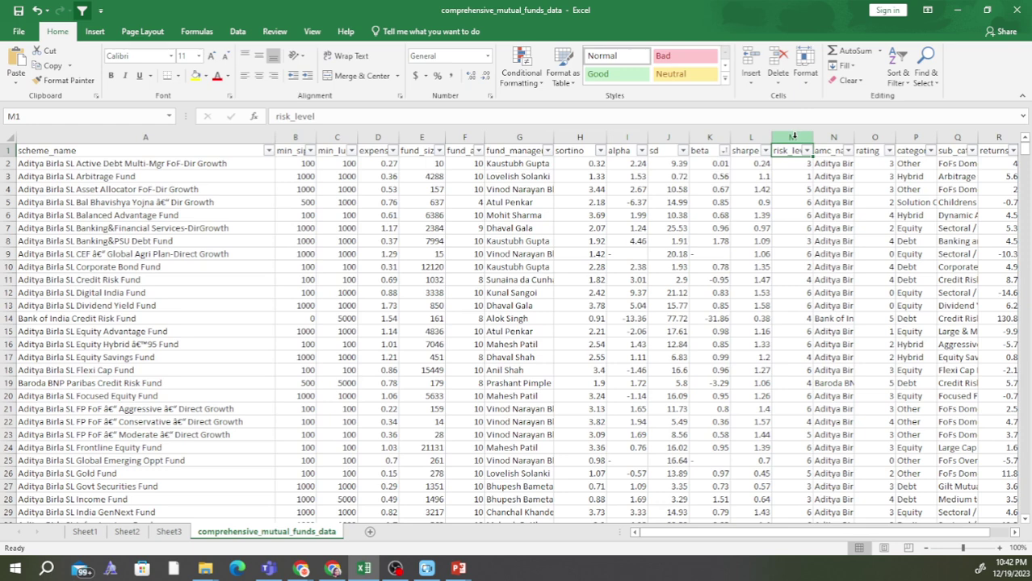
pyautogui.click(794, 137)
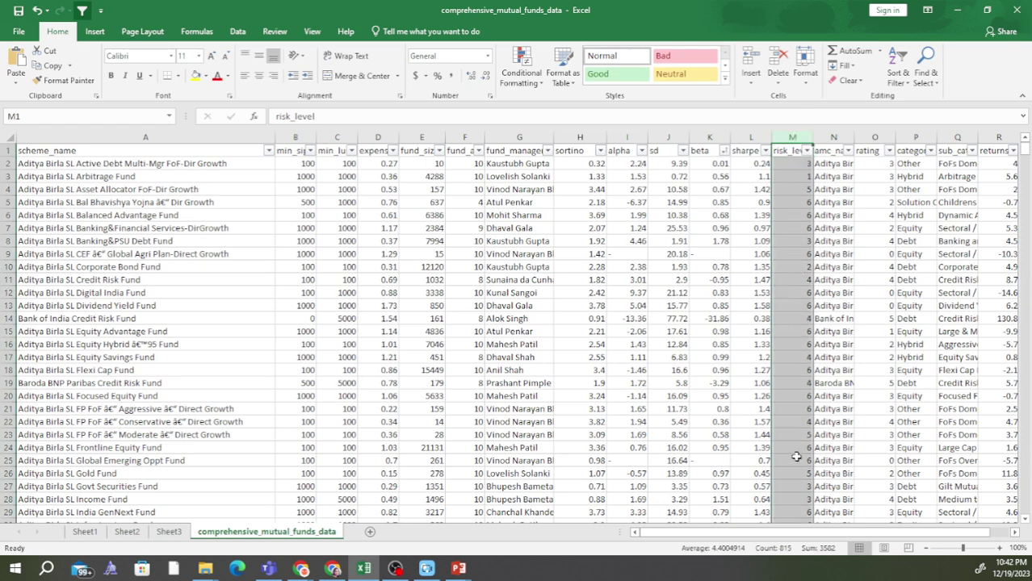
pyautogui.click(798, 332)
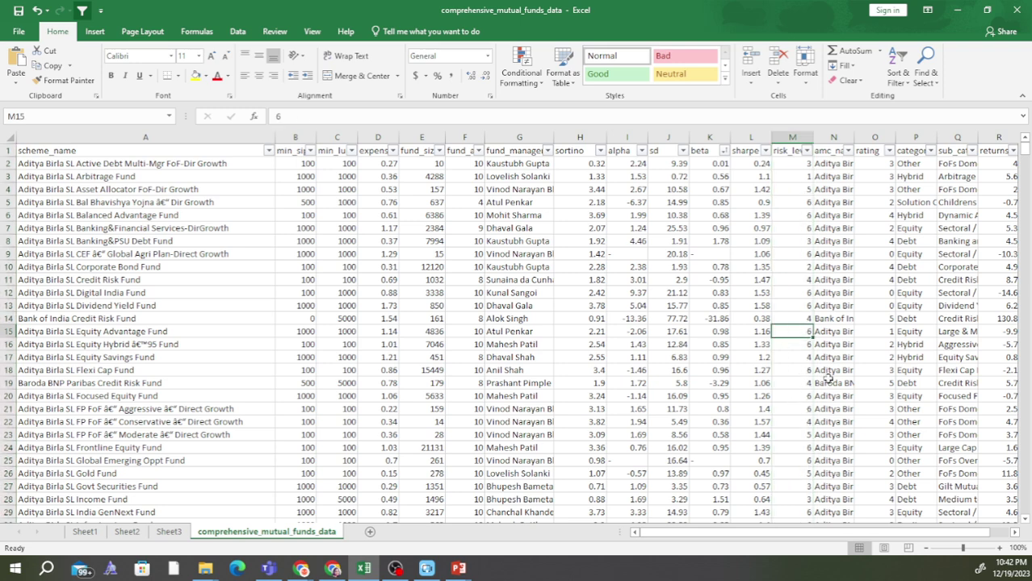
# Step: Widen the amc_name column to show more of each fund house name, and browse the names through about row 100
pyautogui.click(833, 137)
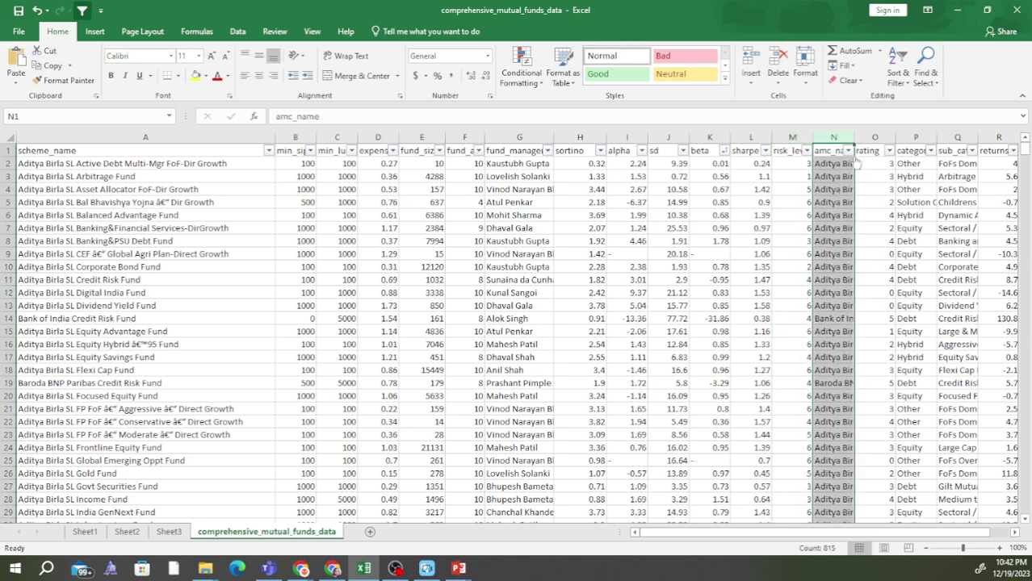
pyautogui.moveTo(854, 139); pyautogui.dragTo(889, 139)
pyautogui.click(851, 190)
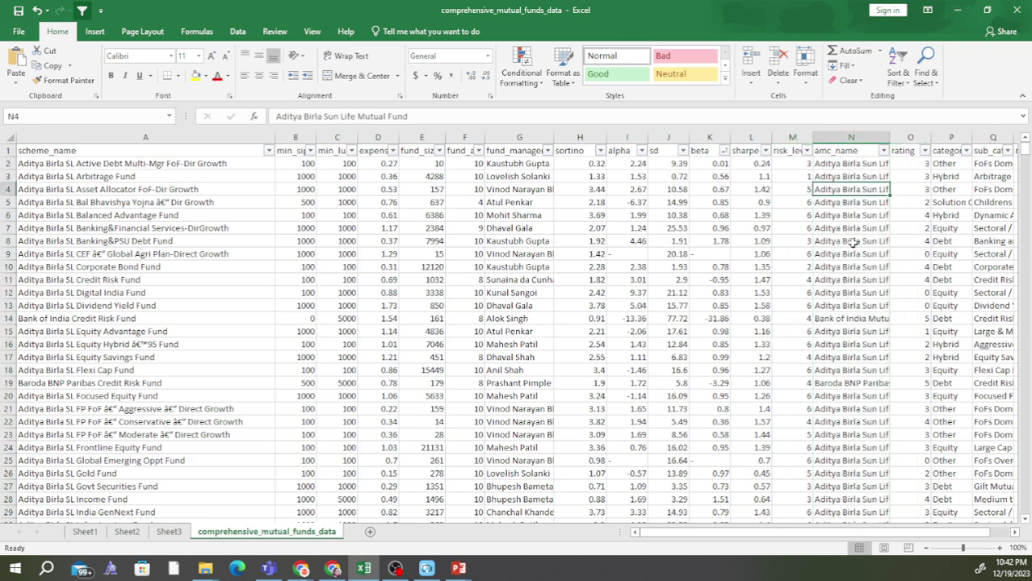
pyautogui.scroll(-15, 853, 211)
pyautogui.click(841, 409)
pyautogui.scroll(-7, 842, 408)
pyautogui.click(841, 408)
pyautogui.scroll(-4, 839, 477)
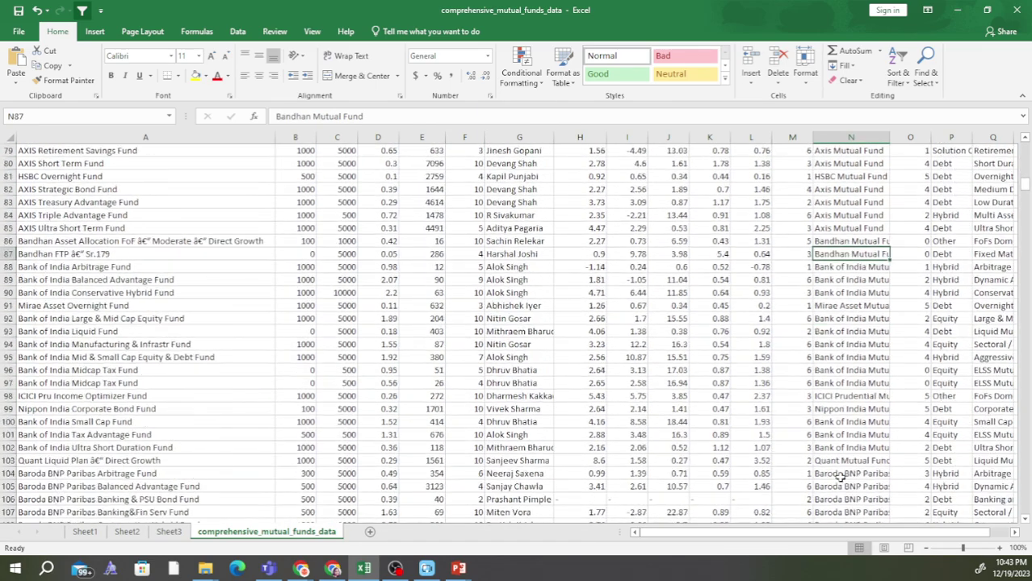
pyautogui.scroll(20, 840, 477)
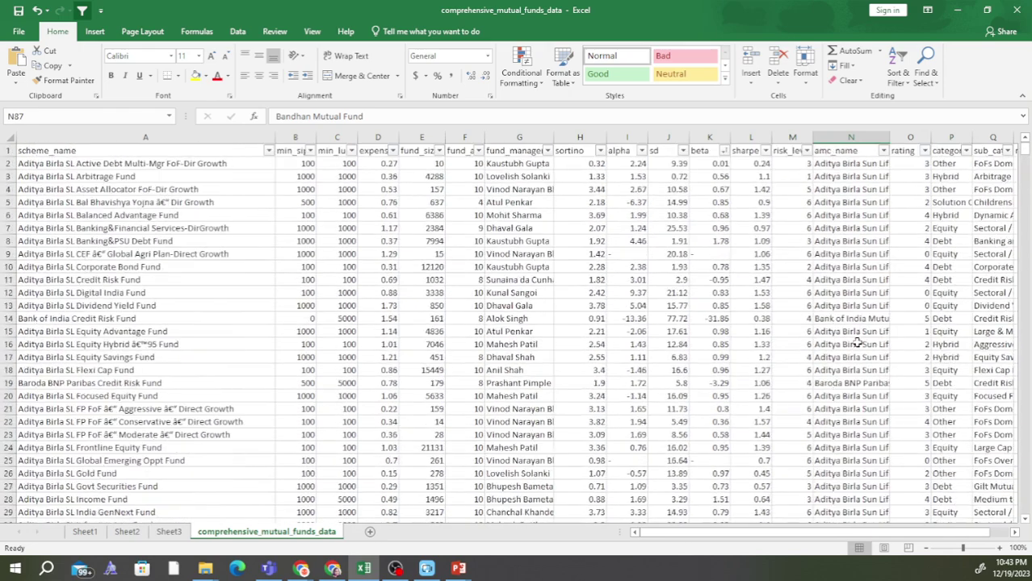
# Step: Review the rating column, checking the values for Baroda BNP Paribas Credit Risk Fund and the Global Emerging Oppt Fund in row 25
pyautogui.click(912, 137)
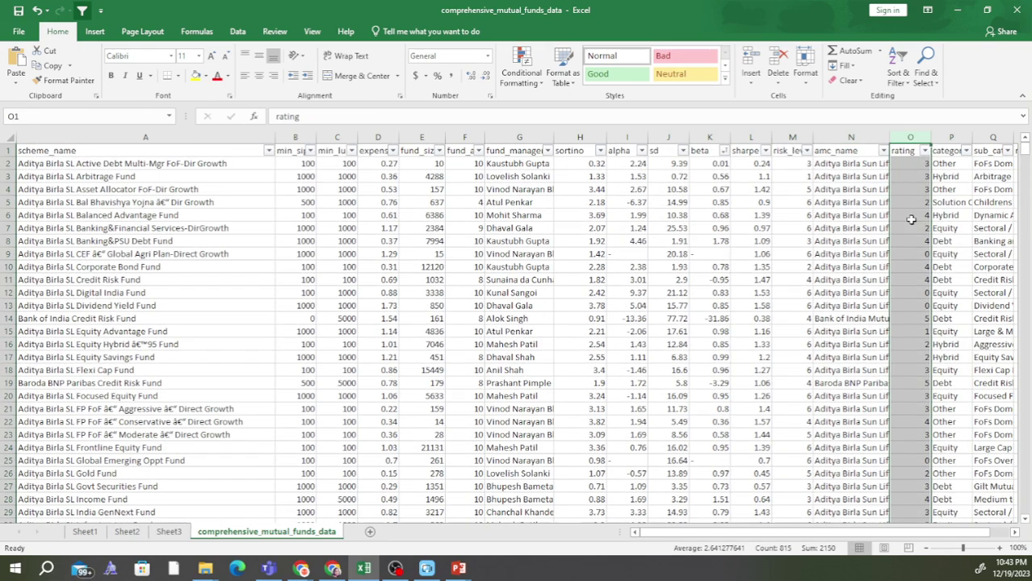
pyautogui.click(912, 383)
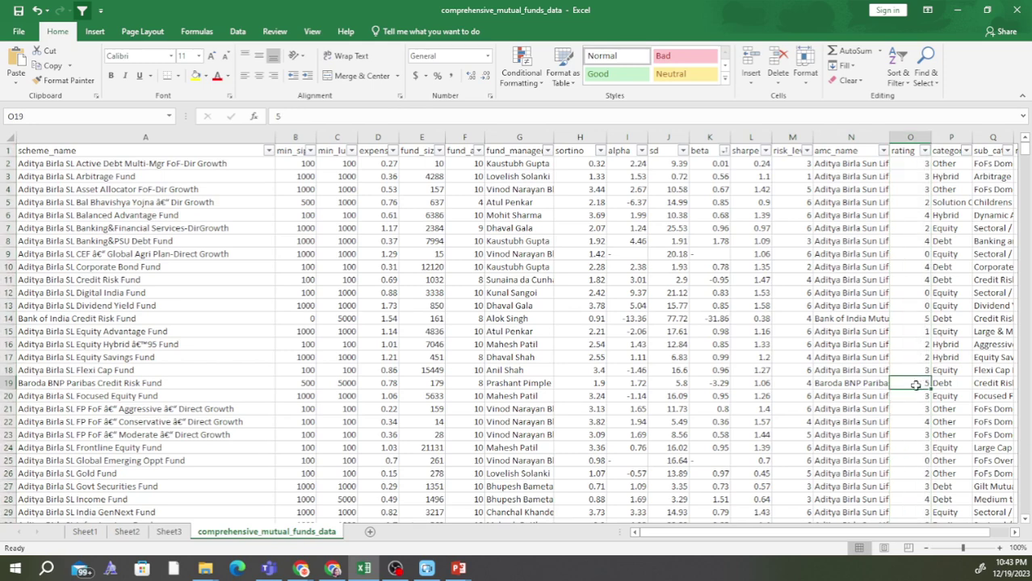
pyautogui.click(912, 462)
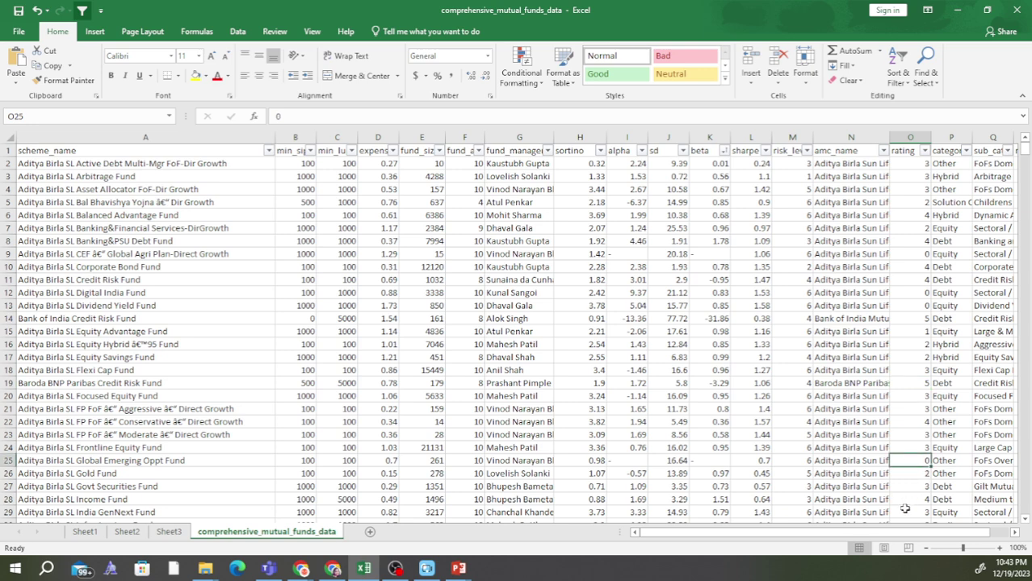
# Step: Examine the category values in rows 5, 8 and 9, and read the full sub-category entry in row 9
pyautogui.moveTo(895, 534); pyautogui.dragTo(916, 536)
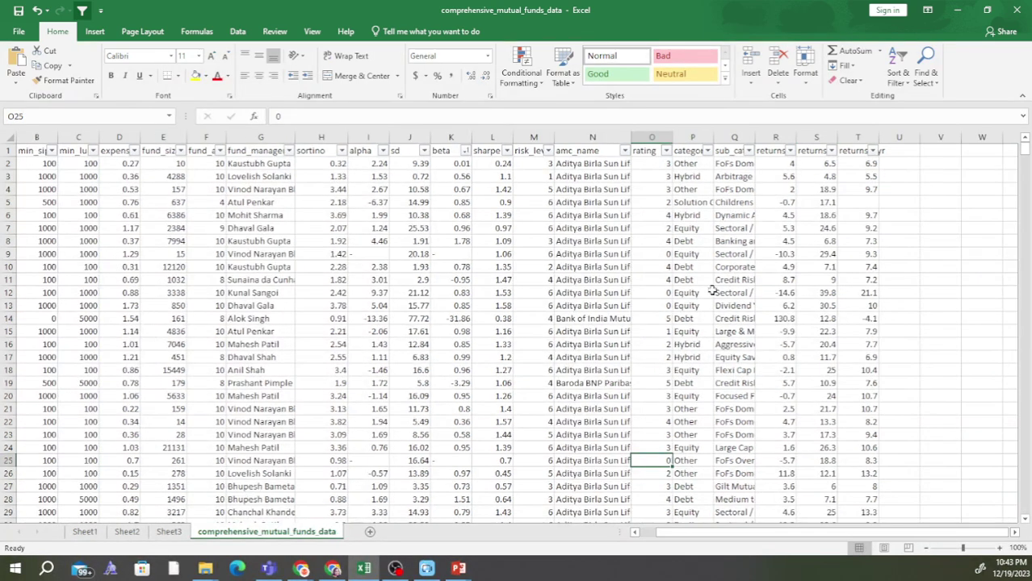
pyautogui.click(683, 202)
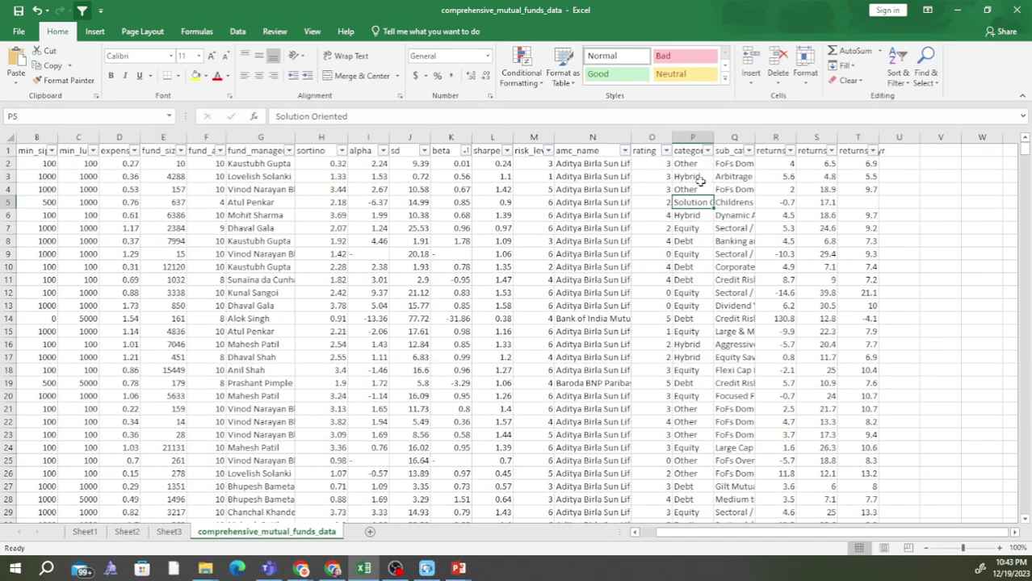
pyautogui.click(693, 241)
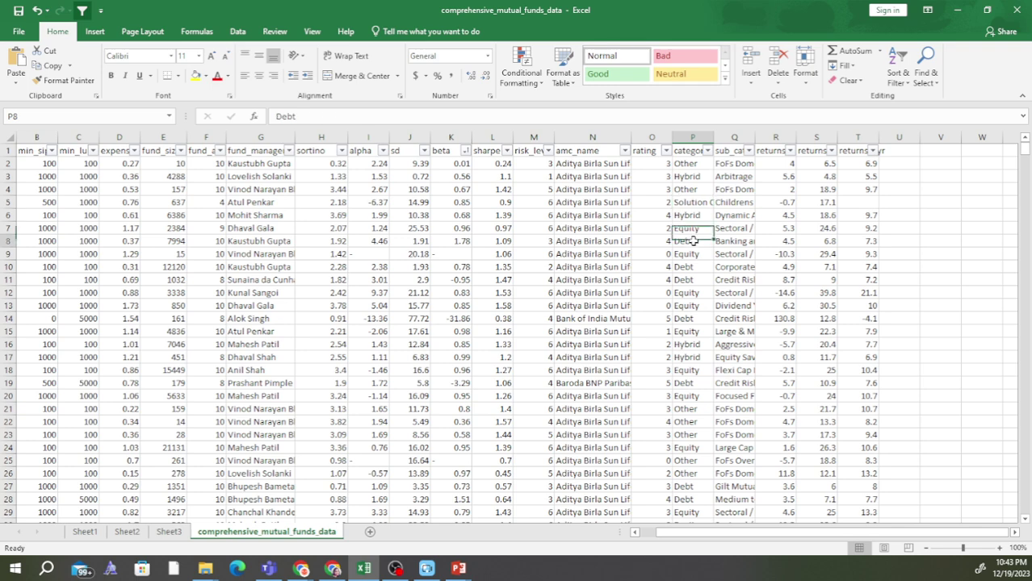
pyautogui.click(695, 254)
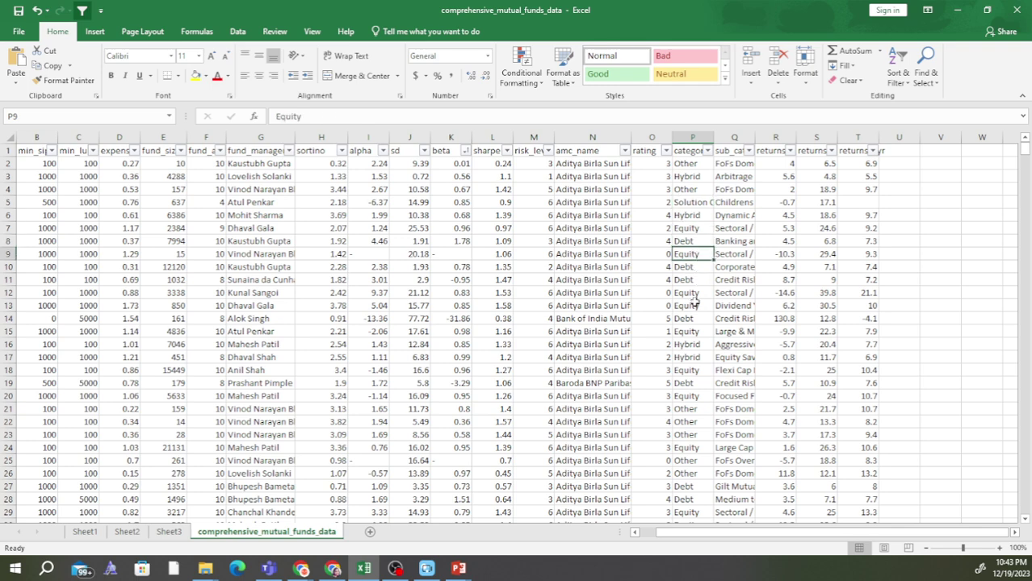
pyautogui.click(729, 256)
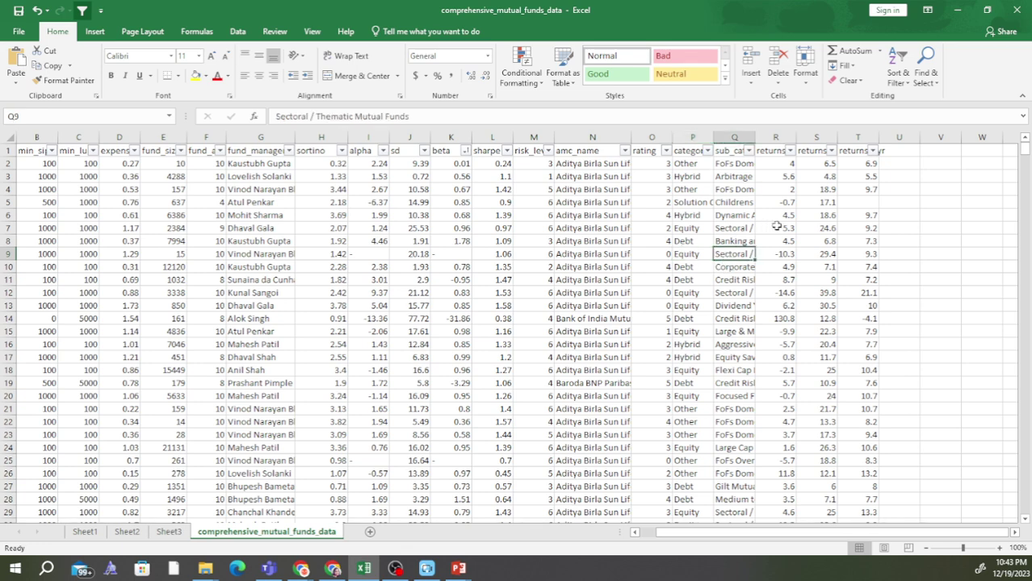
# Step: Widen the three returns columns for 1, 3 and 5 years so more of their headers can be read
pyautogui.click(767, 227)
pyautogui.moveTo(796, 134); pyautogui.dragTo(808, 134)
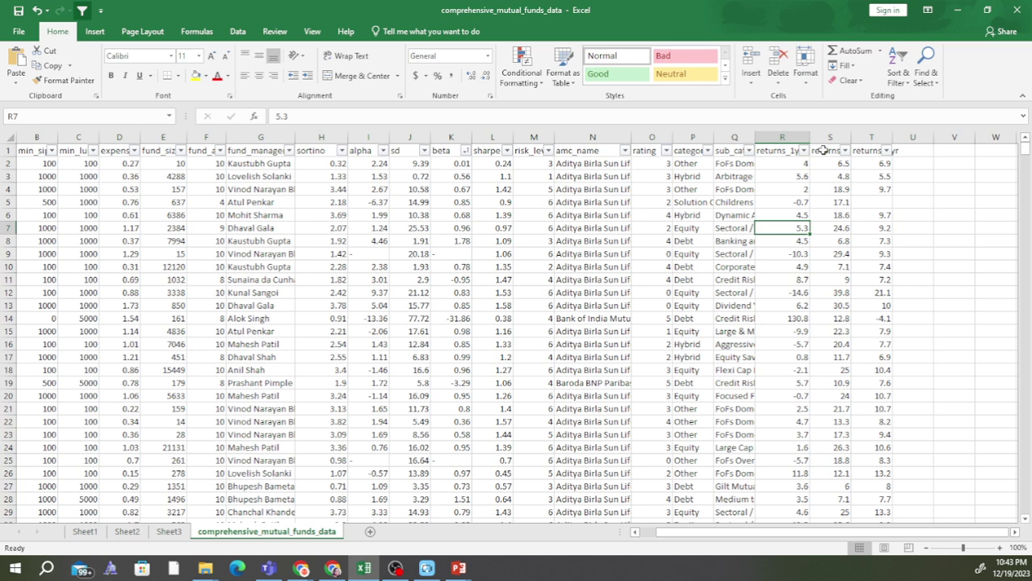
pyautogui.doubleClick(850, 134)
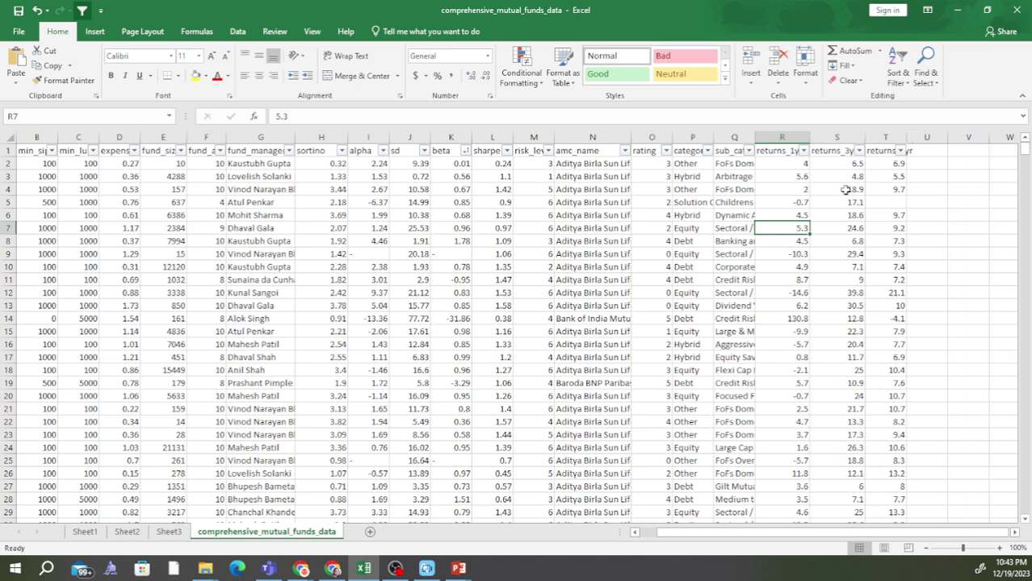
pyautogui.moveTo(905, 138); pyautogui.dragTo(922, 138)
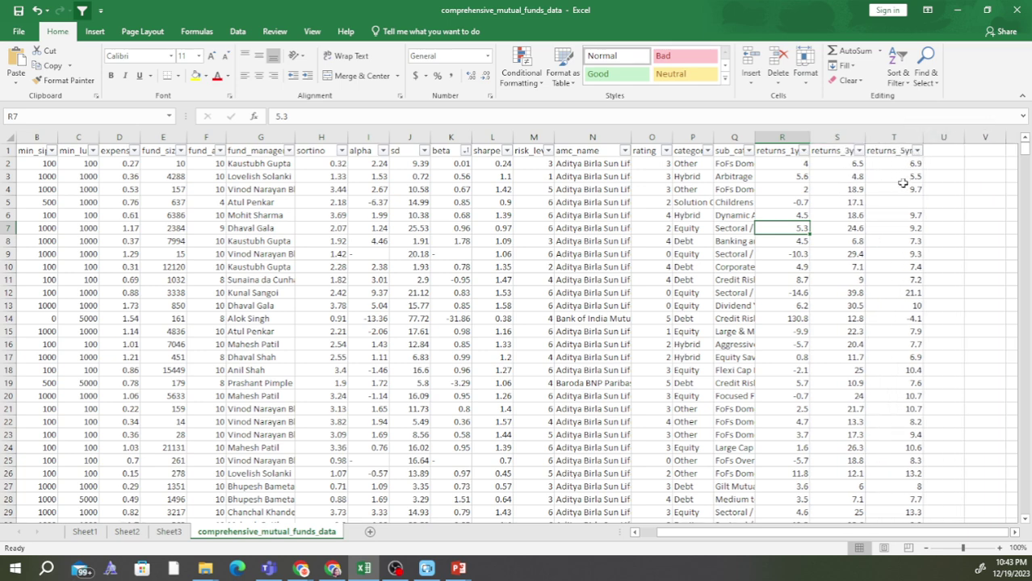
# Step: Check a 5-year return in row 15 and compare the 1-year and 3-year returns of the fund in row 8
pyautogui.click(915, 331)
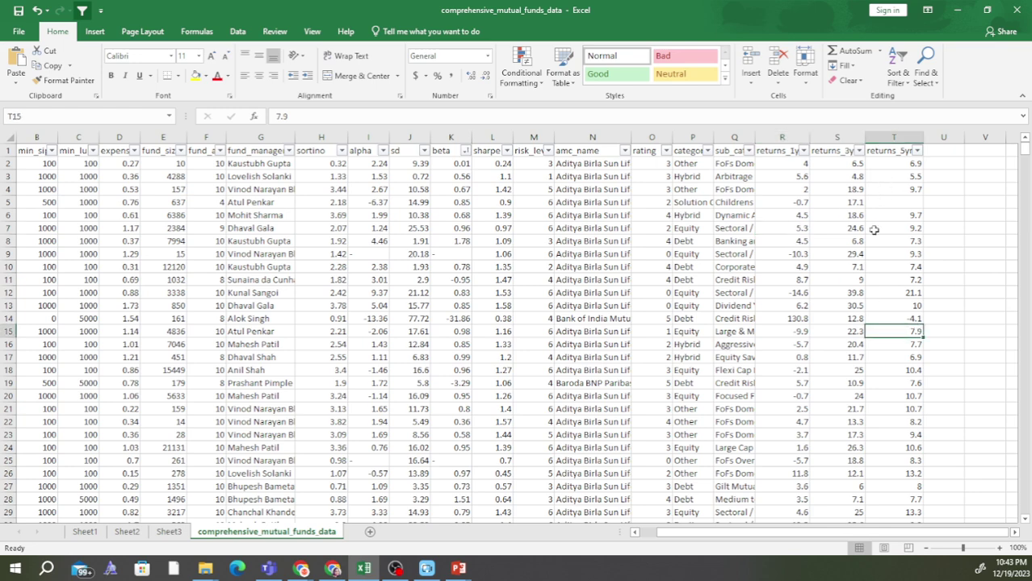
pyautogui.click(791, 238)
pyautogui.click(839, 240)
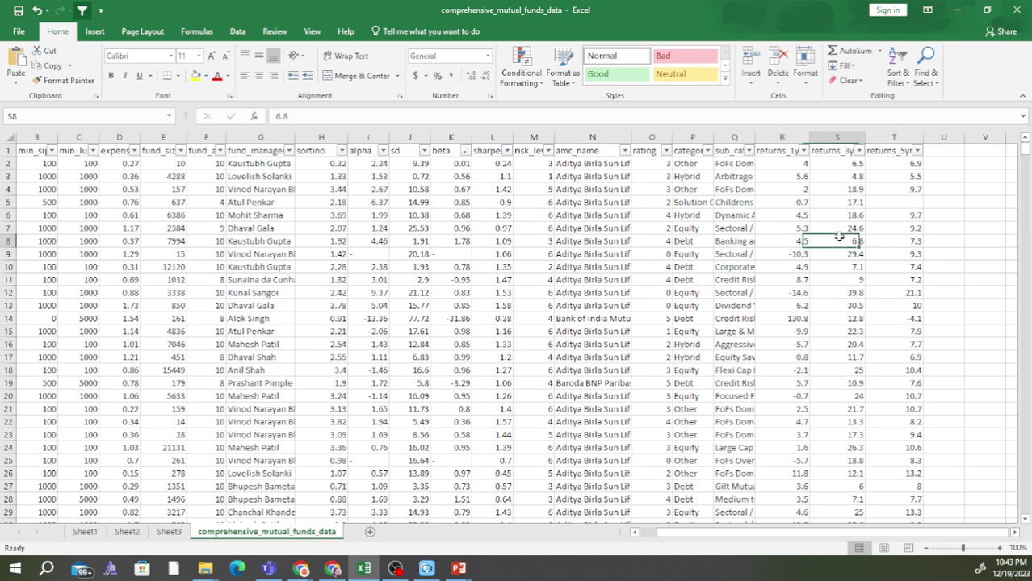
pyautogui.moveTo(783, 536); pyautogui.dragTo(662, 536)
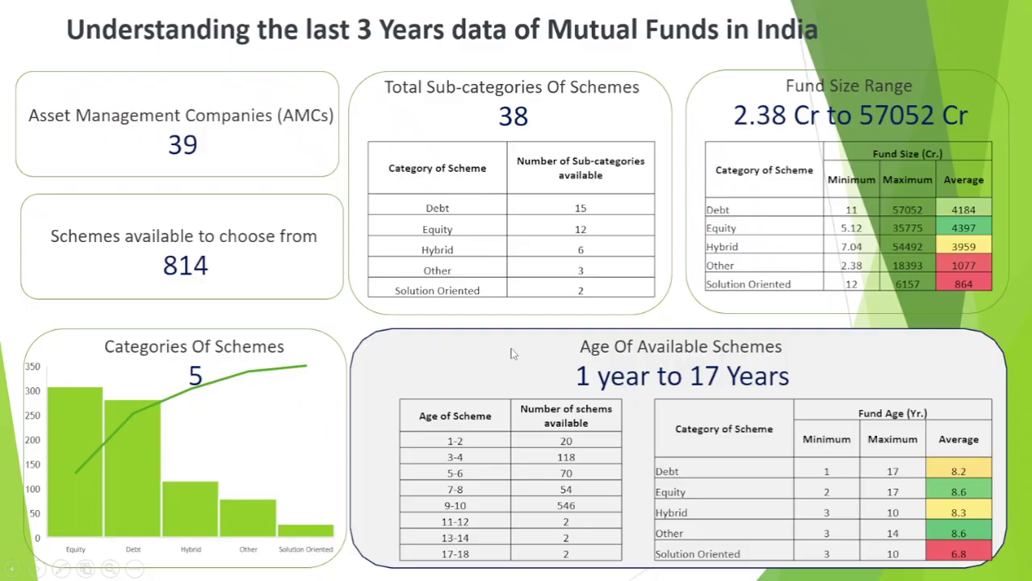